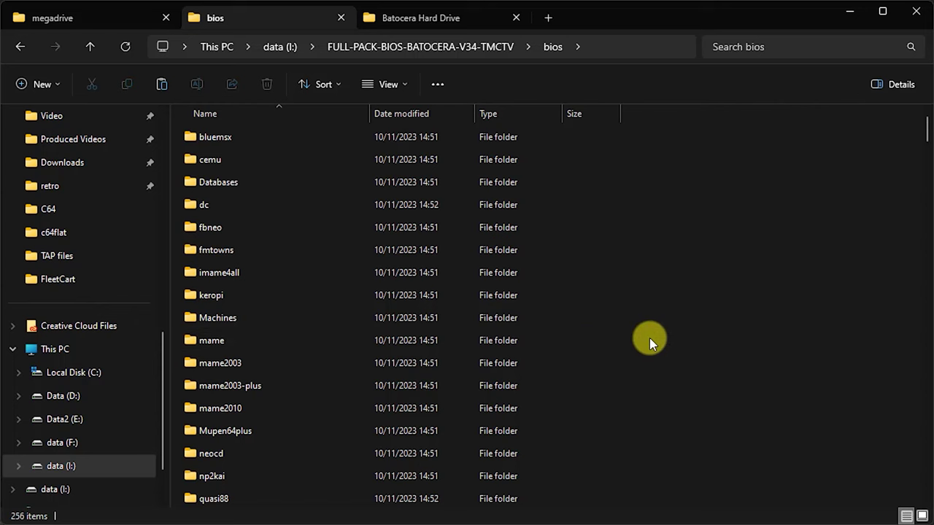
Step: Copy everything in the BIOS pack's bios folder into the bios folder of the BATOCERA network share
key(ctrl+a)
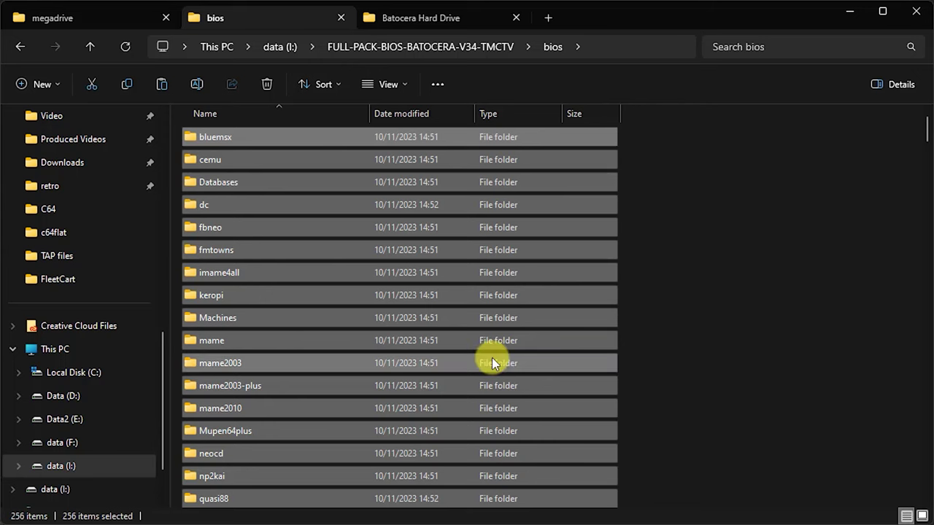
click(256, 21)
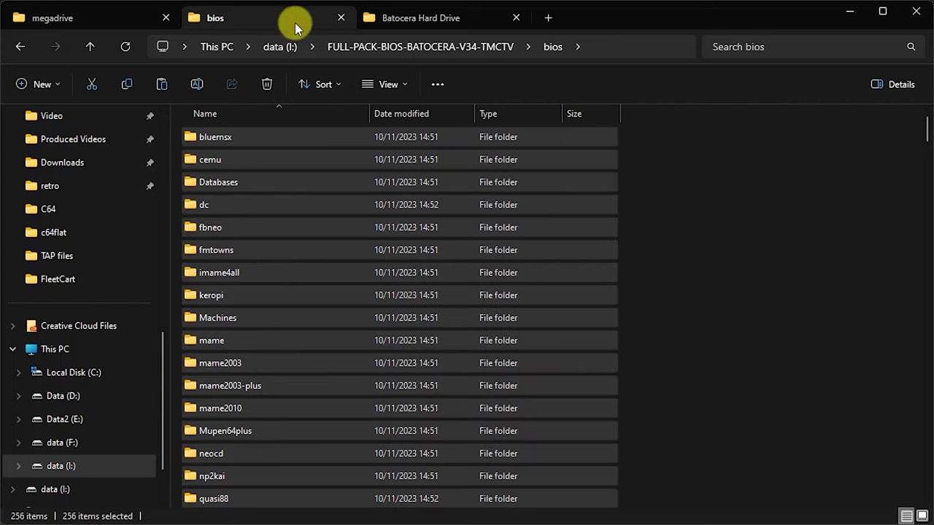
click(106, 15)
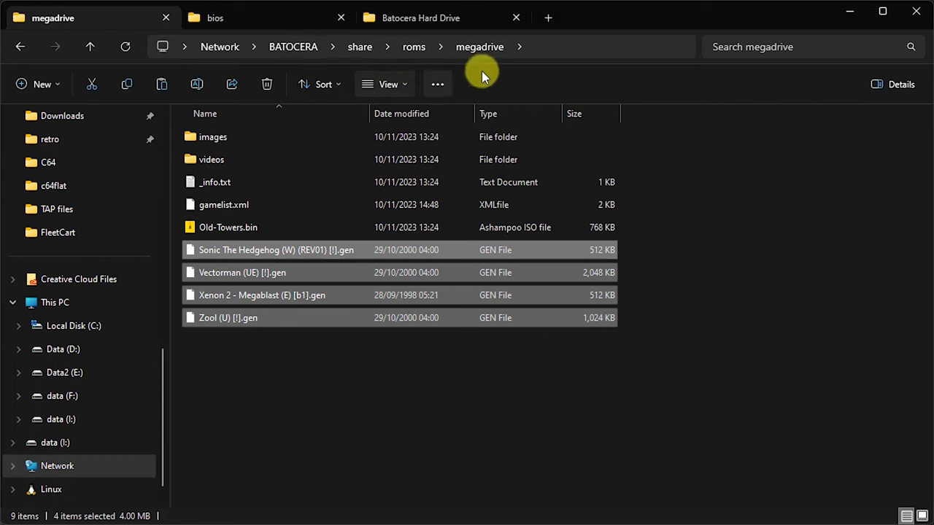
click(355, 50)
double_click(203, 134)
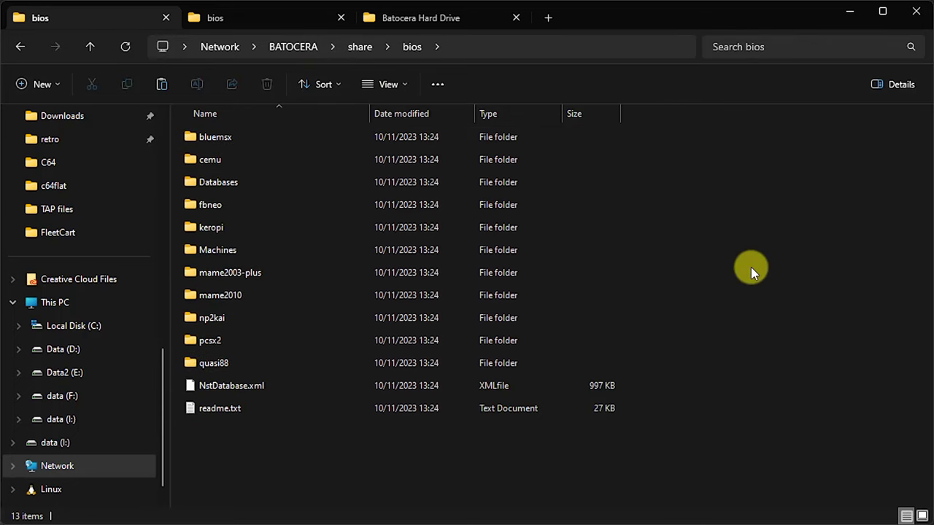
key(ctrl+v)
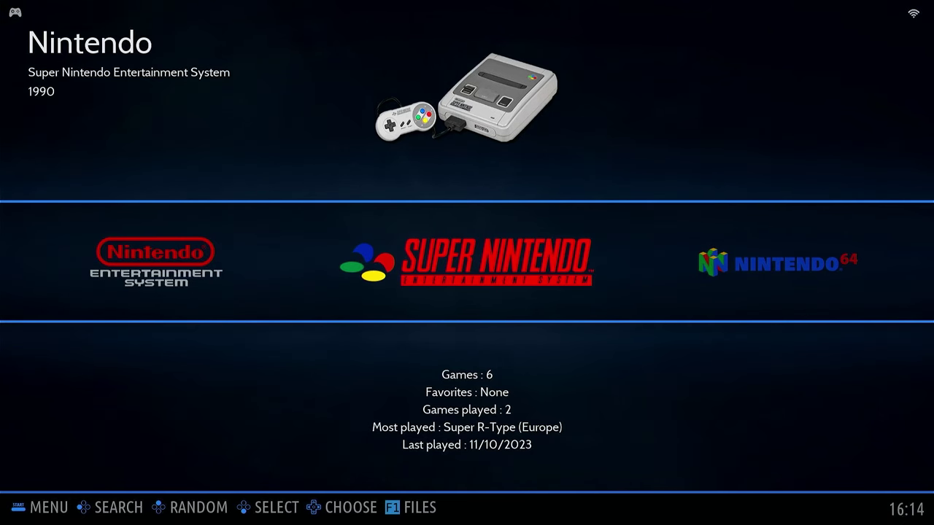
Step: Open the Super Nintendo game list and start a scrape for Mega-Man-X3
key(Return)
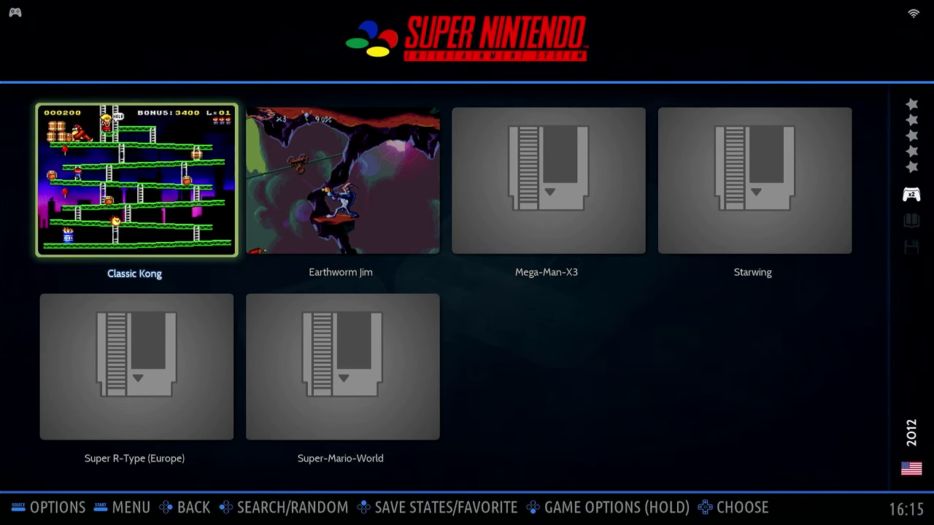
key(Right)
key(Right)
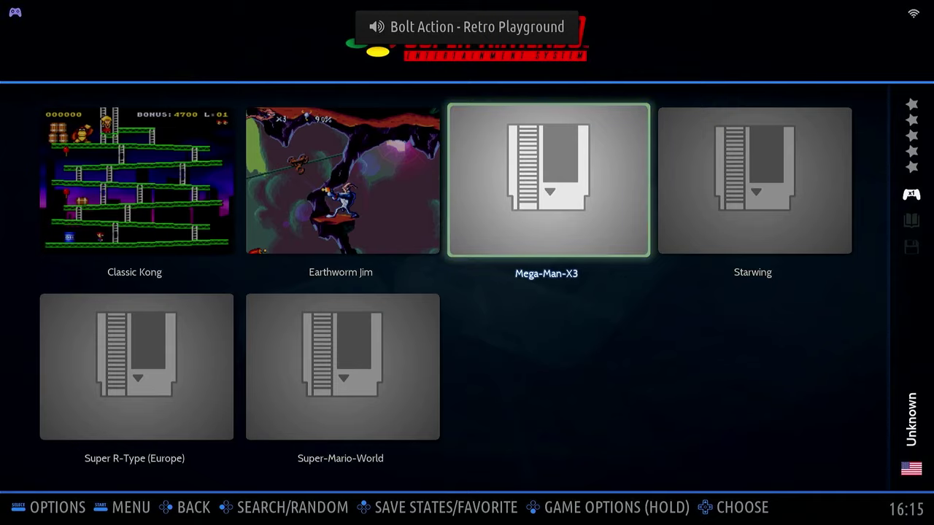
key(Return)
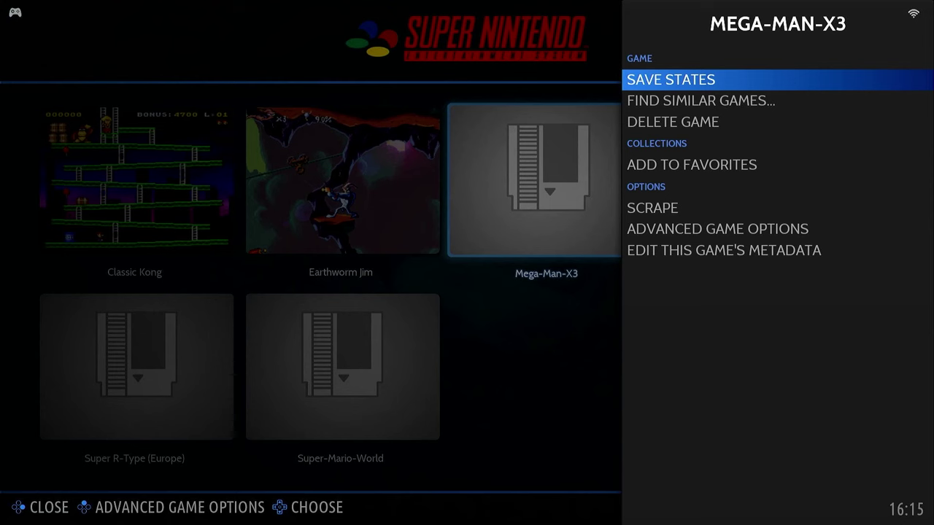
key(Down)
key(Down)
key(Down)
key(Down)
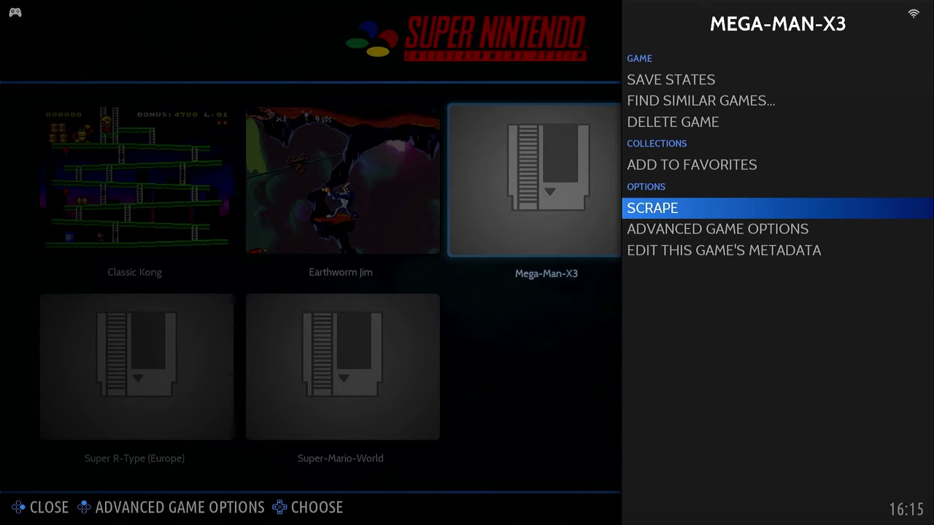
key(Return)
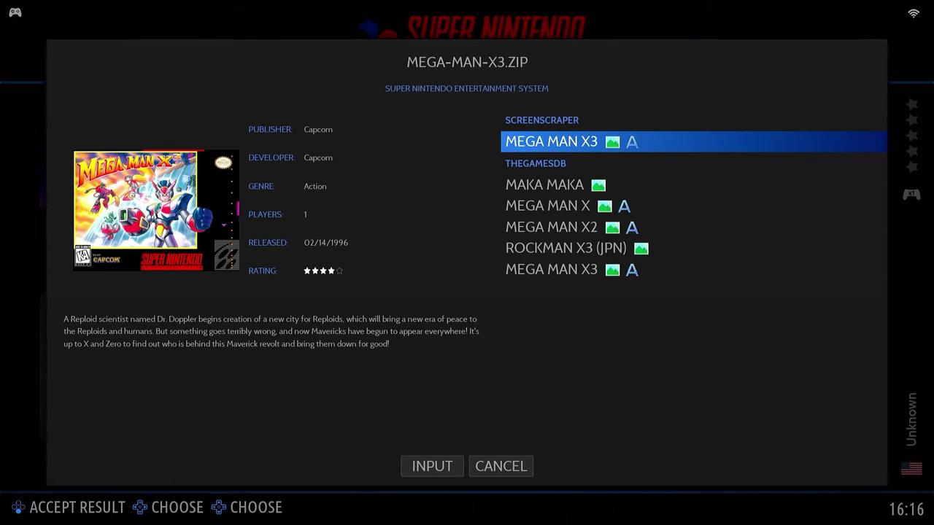
Step: Compare the scrape results for Mega-Man-X3 and accept the Mega Man X3 entry from TheGamesDB
key(Down)
key(Down)
key(Down)
key(Down)
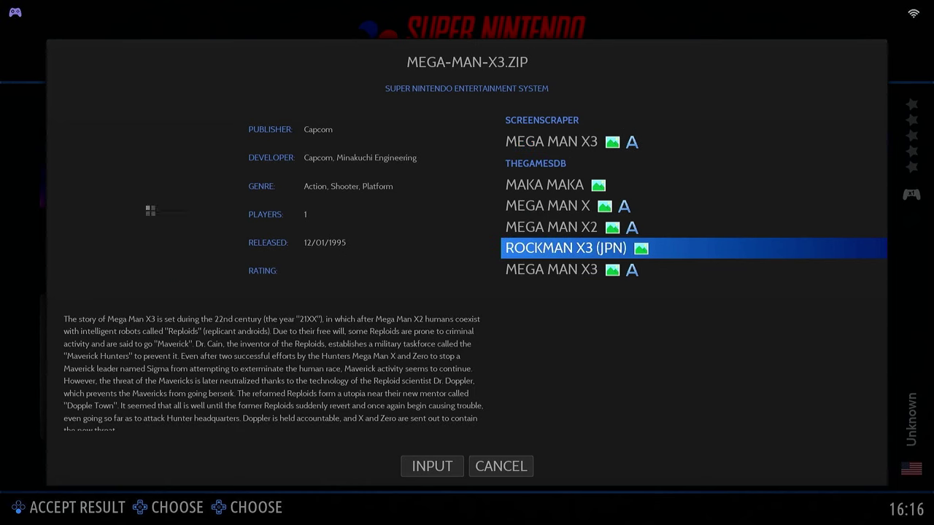
key(Down)
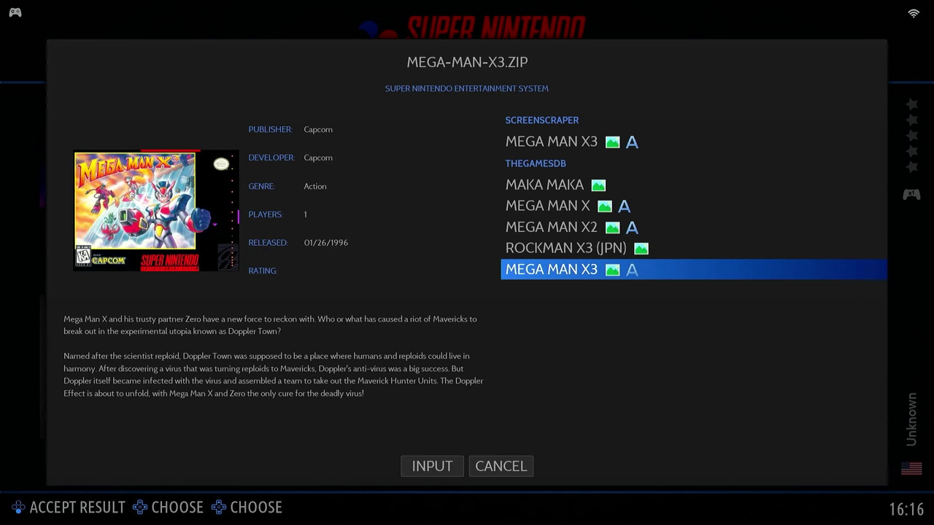
key(Return)
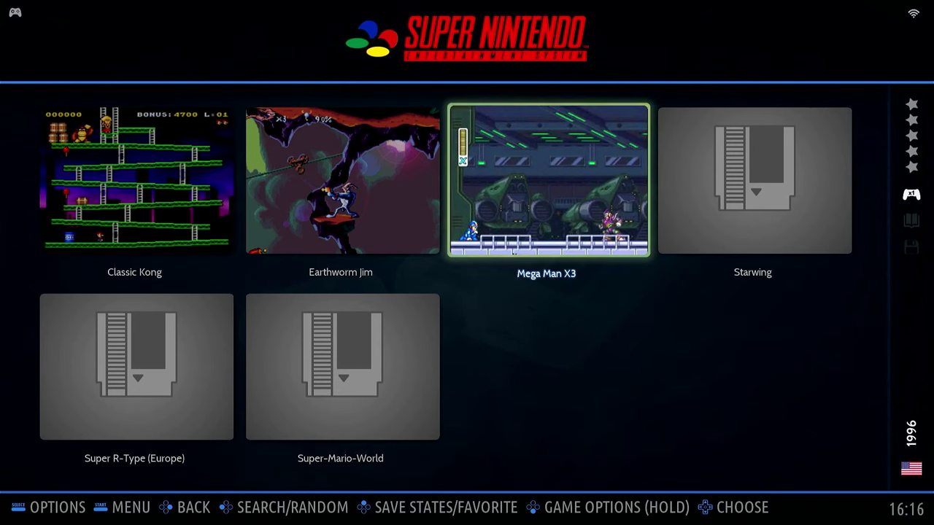
Step: Open the system-wide scraper options and choose TheGamesDB as the scraping database
key(Return)
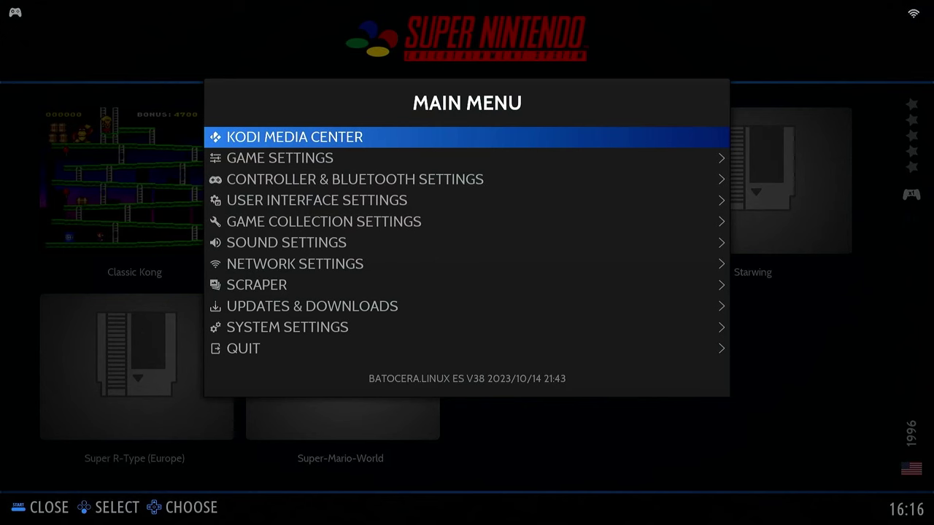
key(Down)
key(Down)
key(Down)
key(Down)
key(Down)
key(Down)
key(Down)
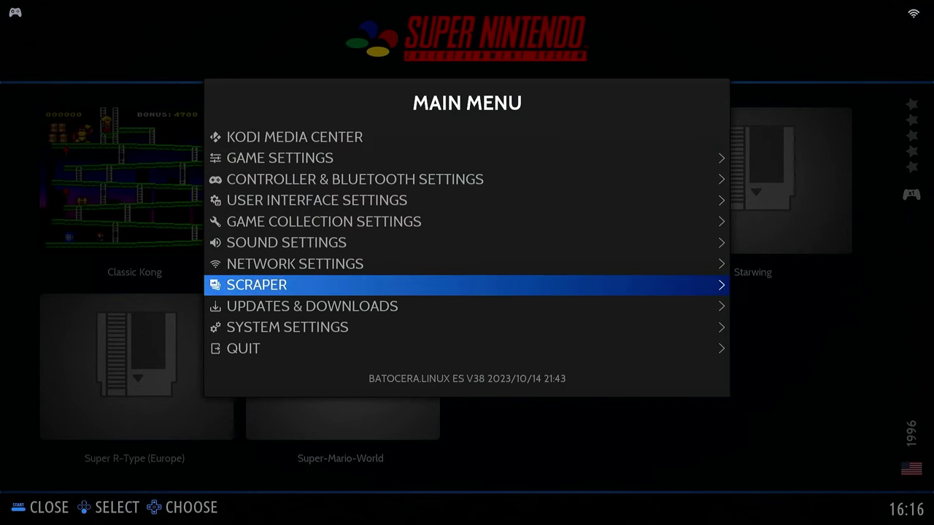
key(Return)
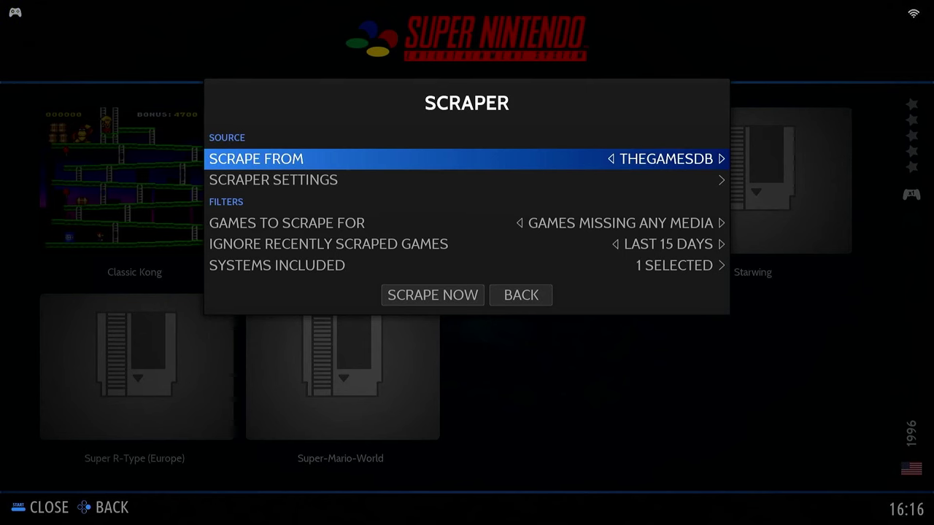
key(Return)
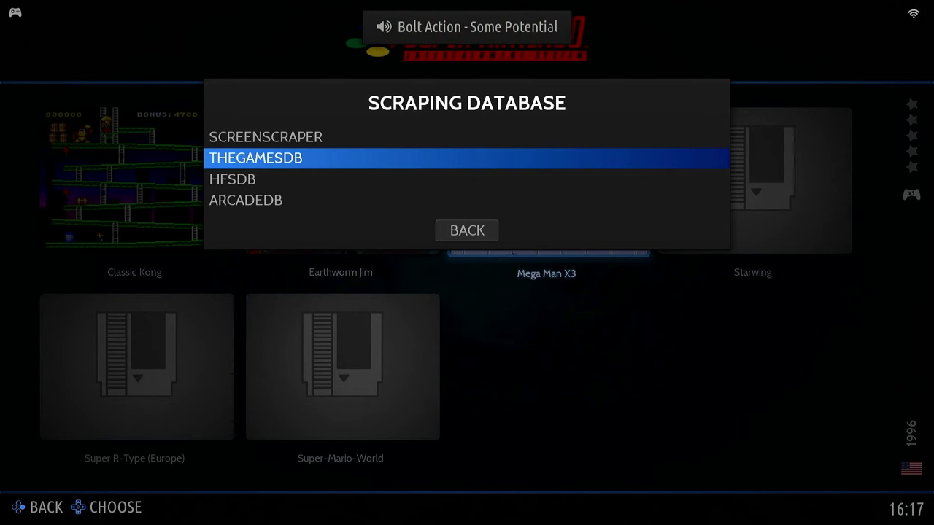
key(Return)
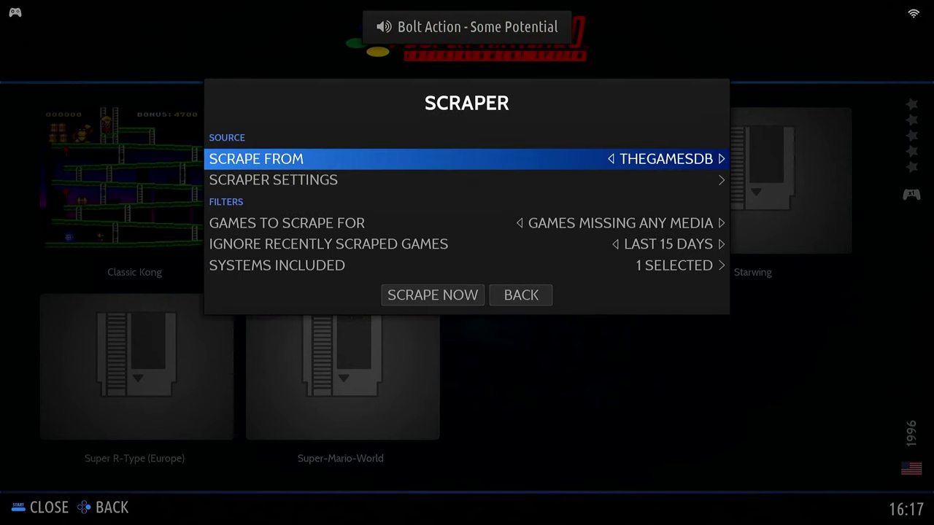
Step: Review the scraper's image, box, logo and fanart settings, then return to the main scraper options
key(Down)
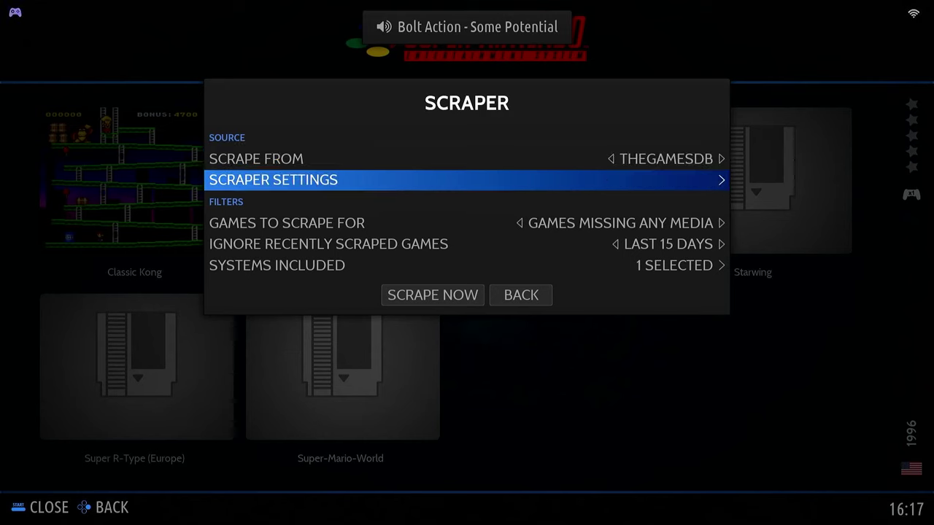
key(Return)
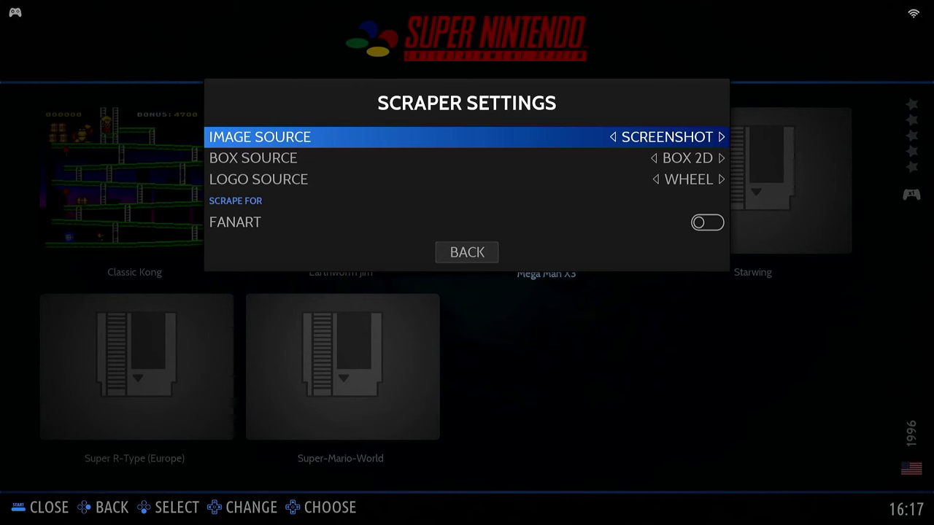
key(Down)
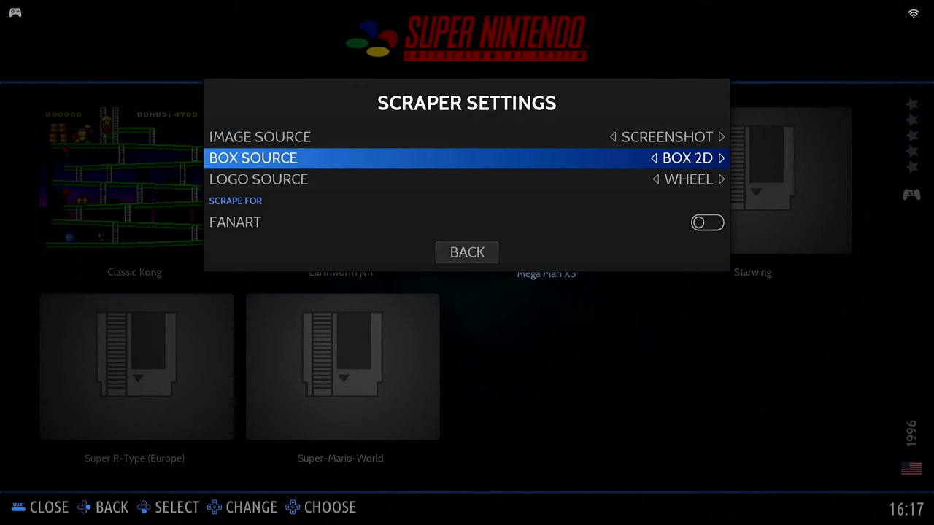
key(Down)
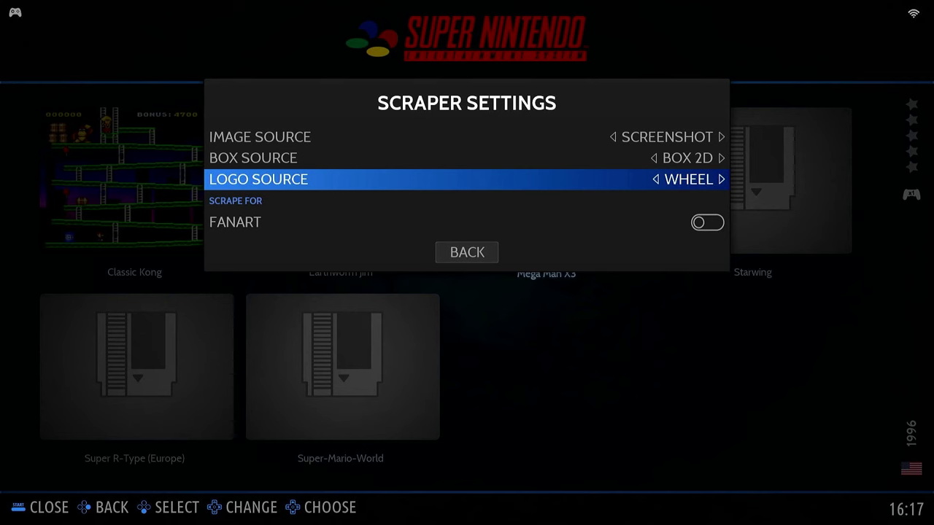
key(Down)
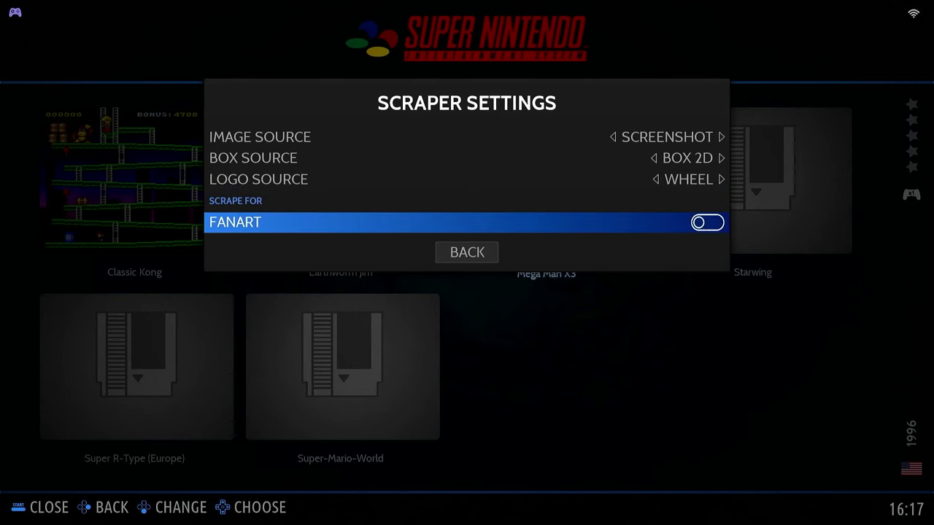
key(Down)
key(Return)
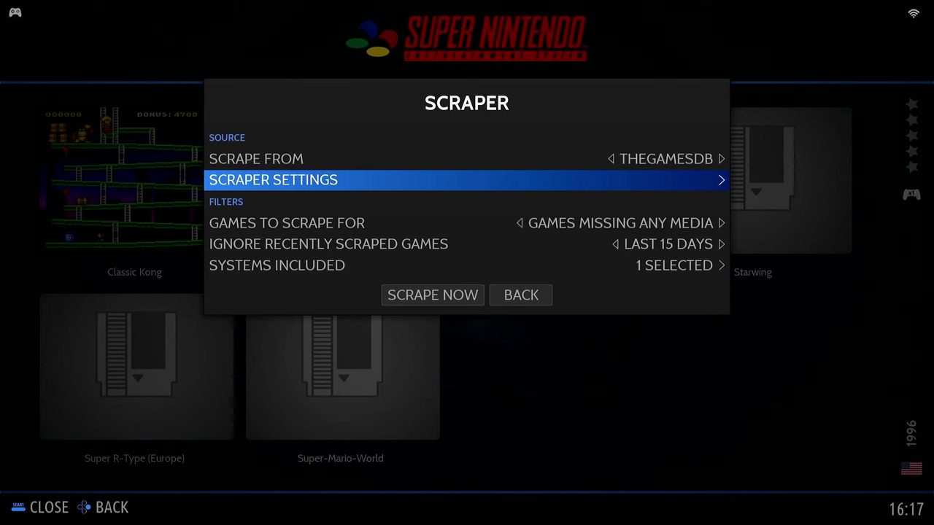
Step: Examine the scraper filter that determines which games to scrape
key(Down)
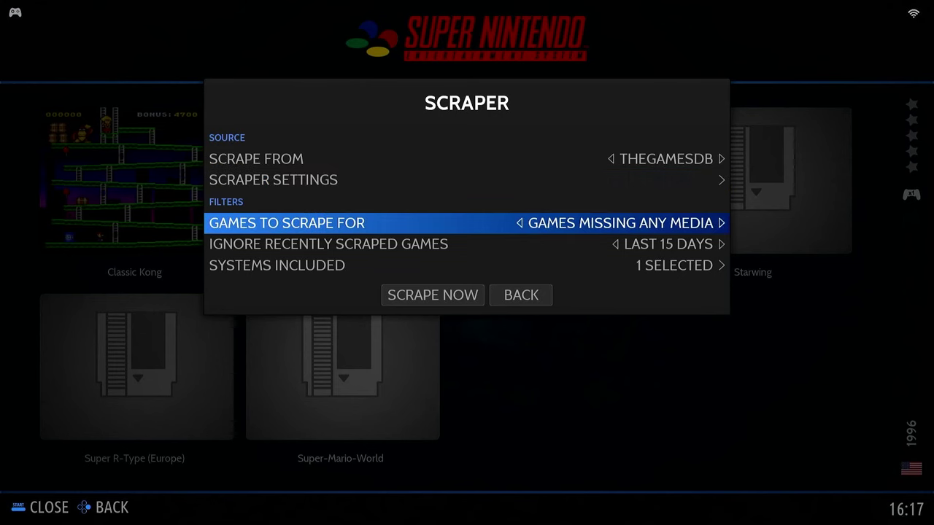